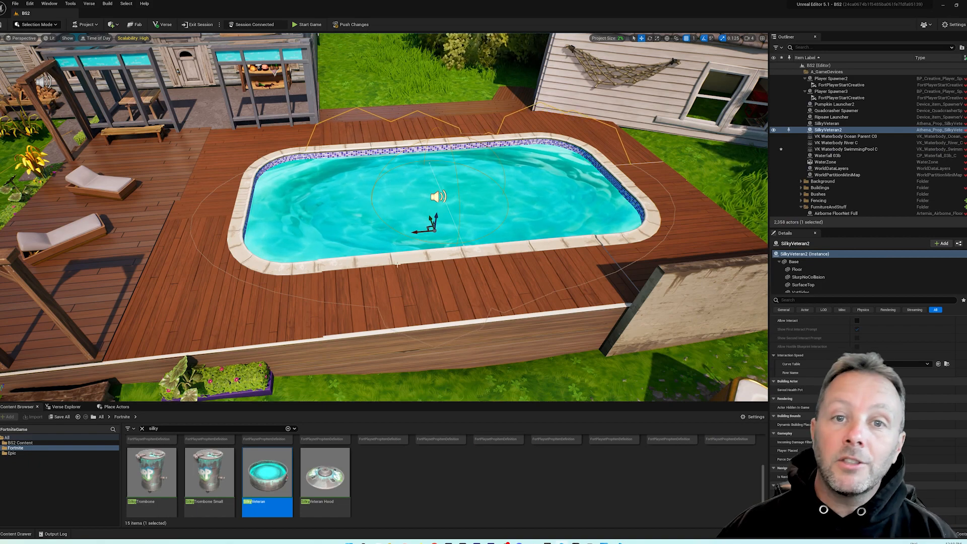
- Raise the slurp liquid prop out of the swimming pool until its full oval shape sits above the deck
right_drag(397, 264, 434, 249)
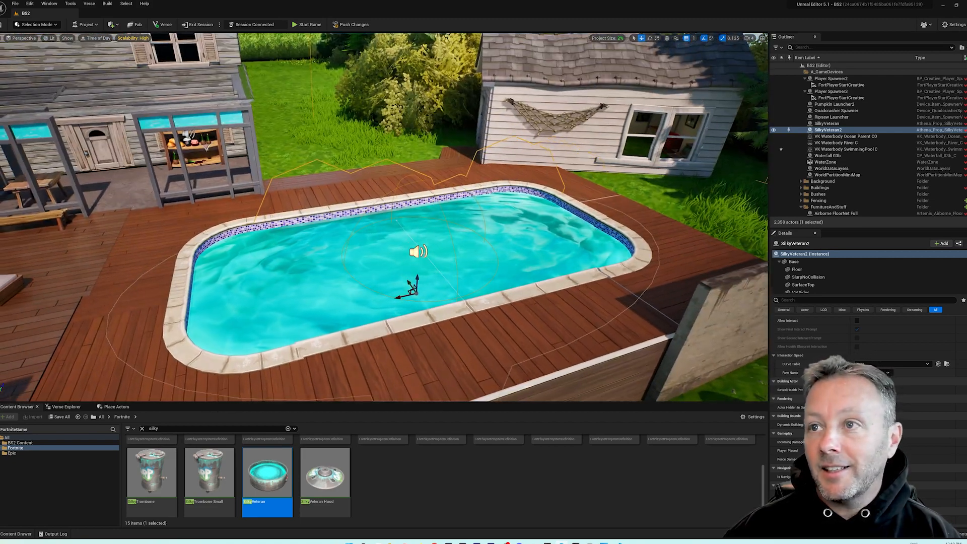
right_drag(418, 271, 536, 277)
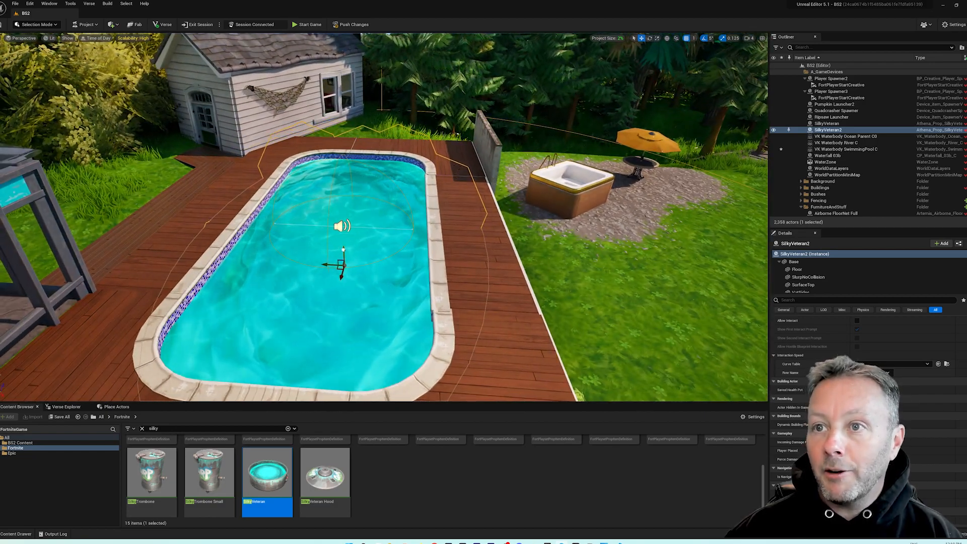
drag(343, 250, 336, 187)
right_drag(336, 187, 294, 172)
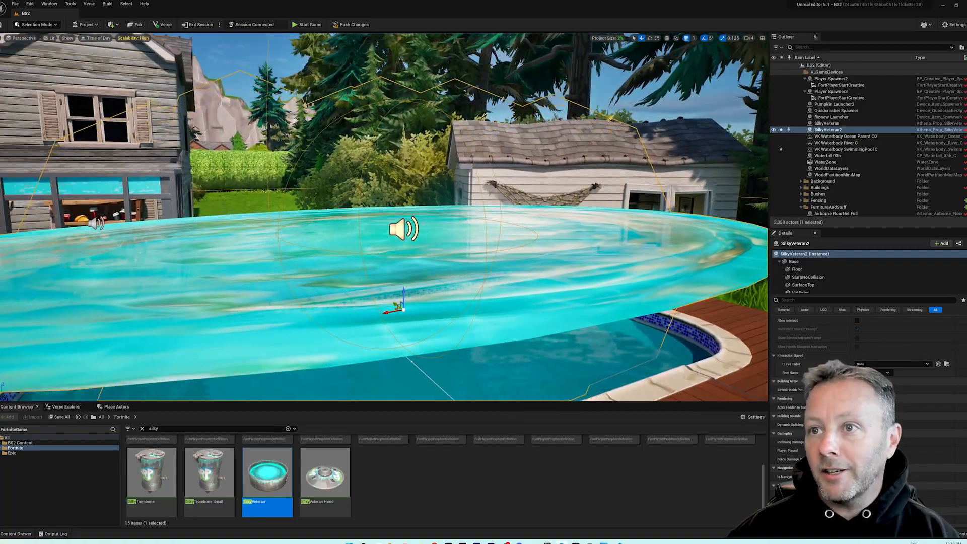
mouse_move(423, 224)
middle_down()
mouse_move(419, 206)
mouse_move(420, 254)
mouse_move(416, 207)
middle_up()
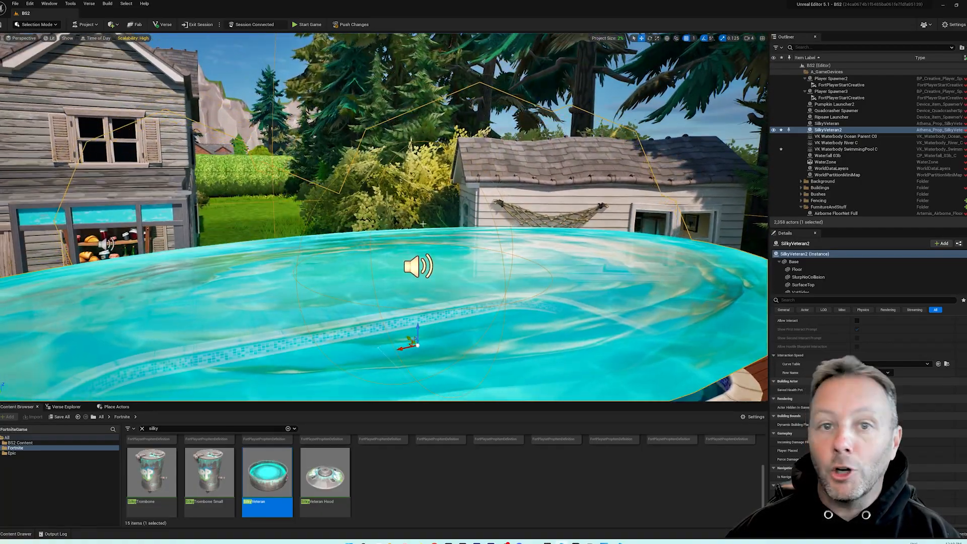
right_drag(422, 224, 410, 280)
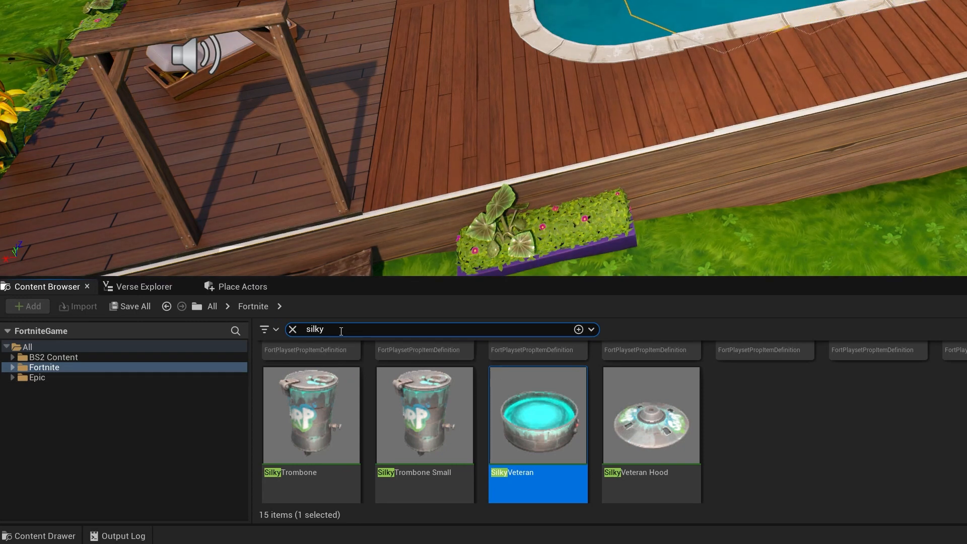
- Place a SilkyVeteran prop from the silky results on the lawn beside the pool deck
scroll(803, 425, up, 2)
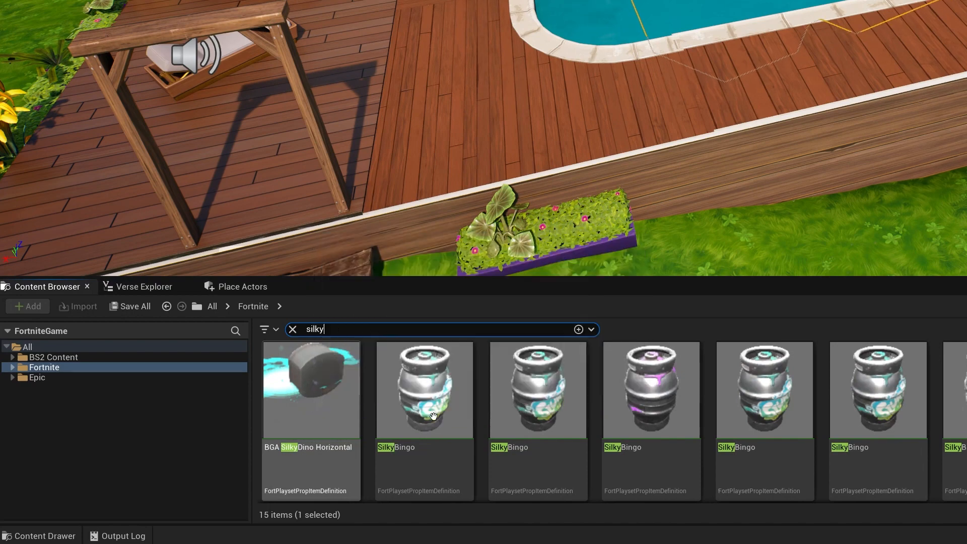
scroll(560, 446, down, 1)
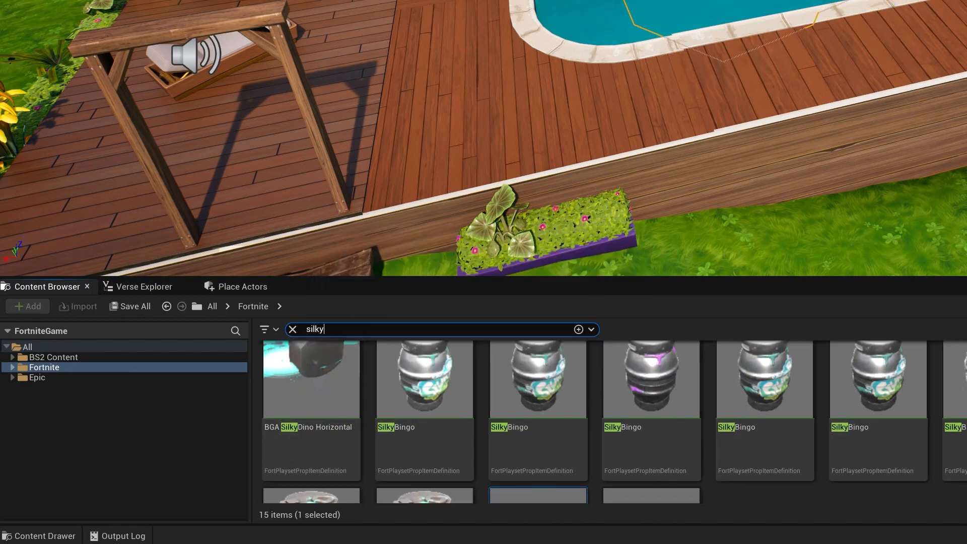
scroll(549, 445, down, 3)
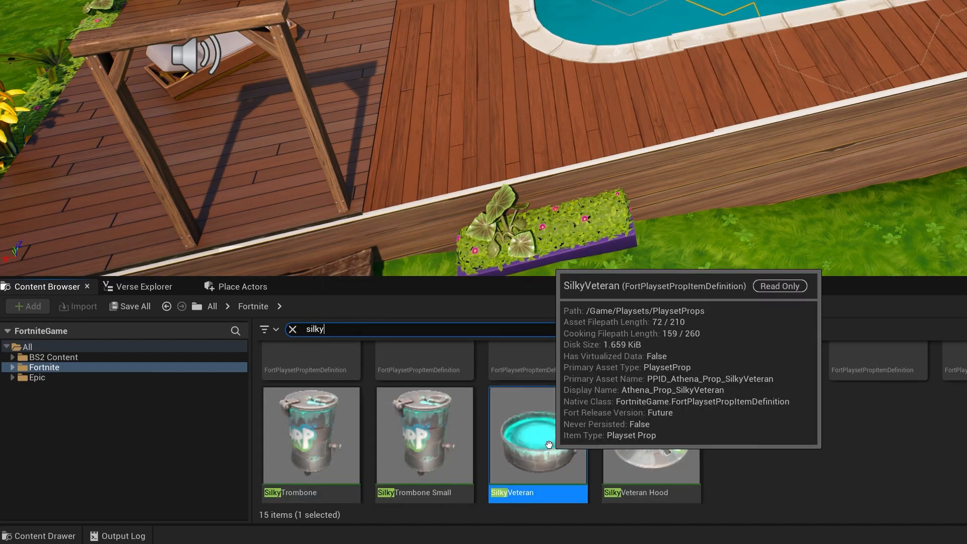
right_drag(807, 216, 806, 216)
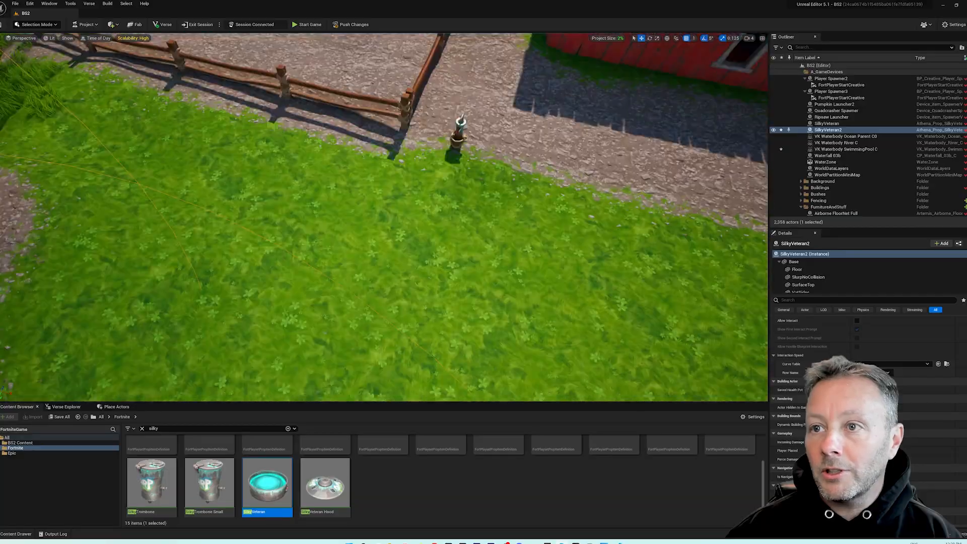
right_drag(384, 217, 361, 202)
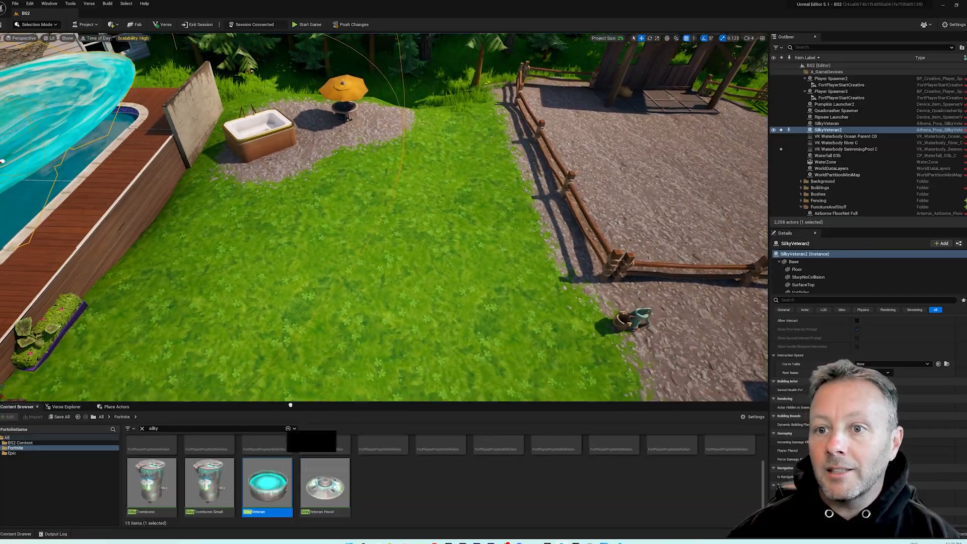
drag(290, 404, 327, 268)
key(f)
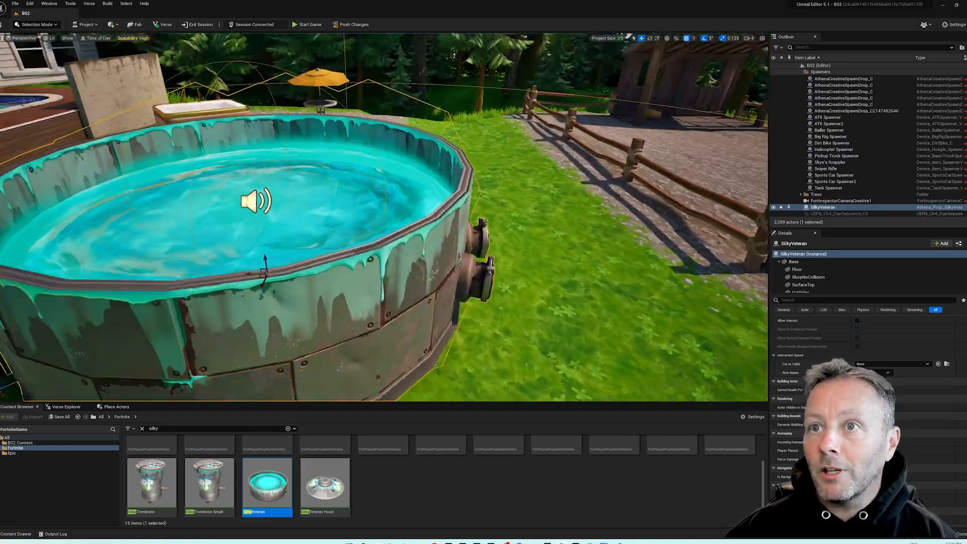
right_drag(327, 268, 467, 302)
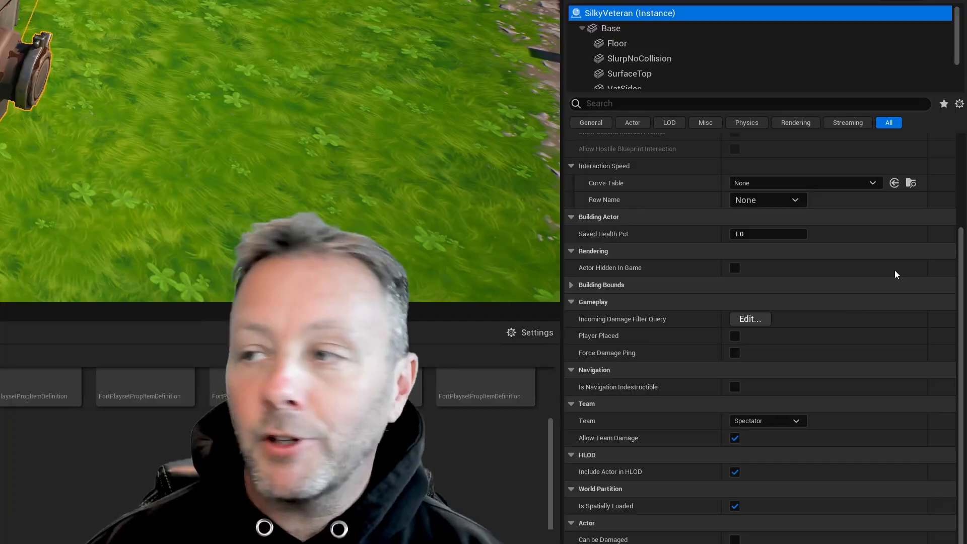
- Turn off Visible for the lawn vat's Base component so only the slurp liquid remains, and reselect the prop
click(722, 28)
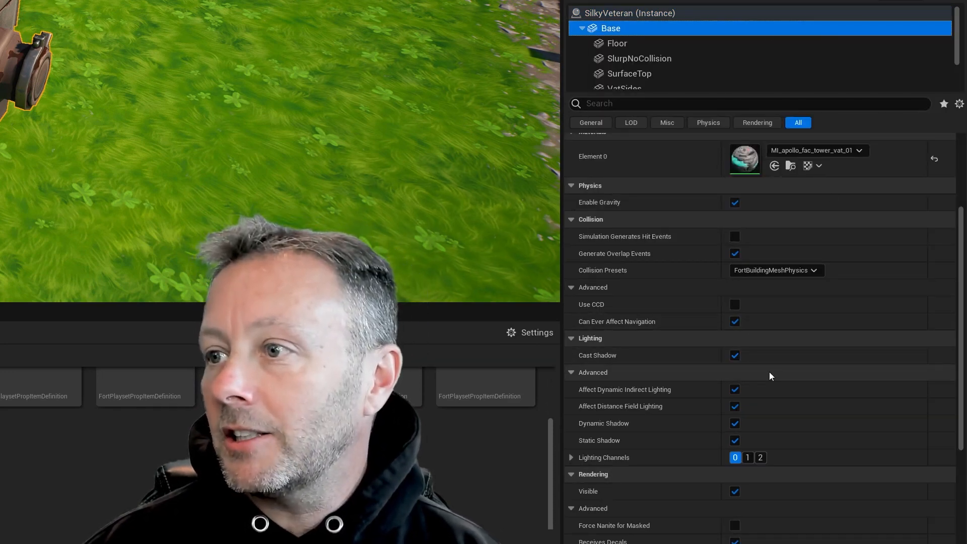
scroll(769, 372, down, 3)
click(735, 410)
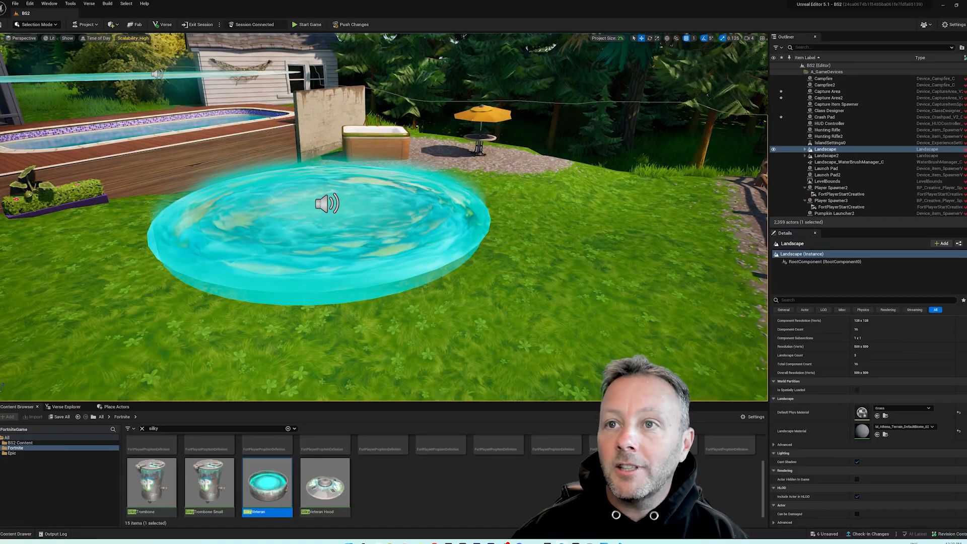
click(437, 242)
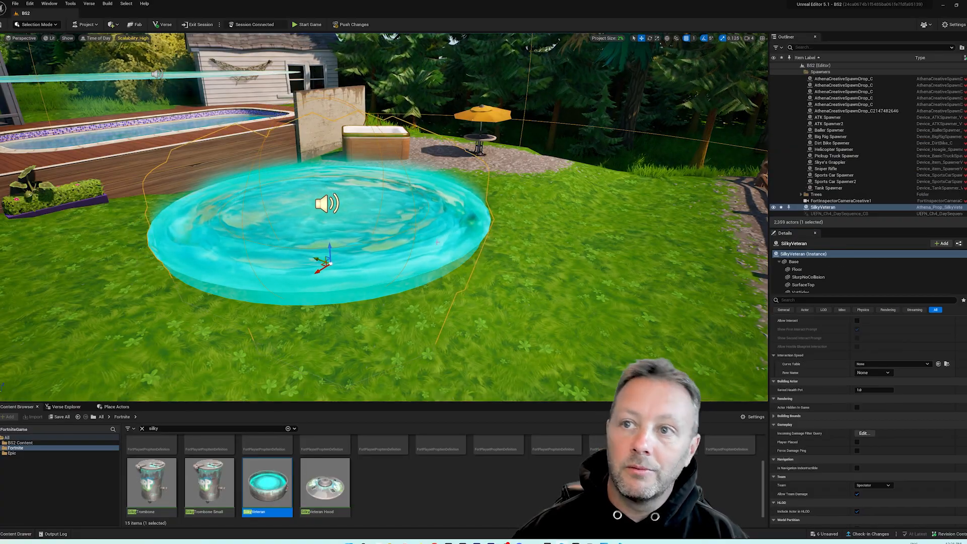
- Scale the raised slurp liquid prop to roughly the swimming pool's size and lower it into the basin
right_drag(437, 242, 436, 276)
key(s)
key(w)
key(s)
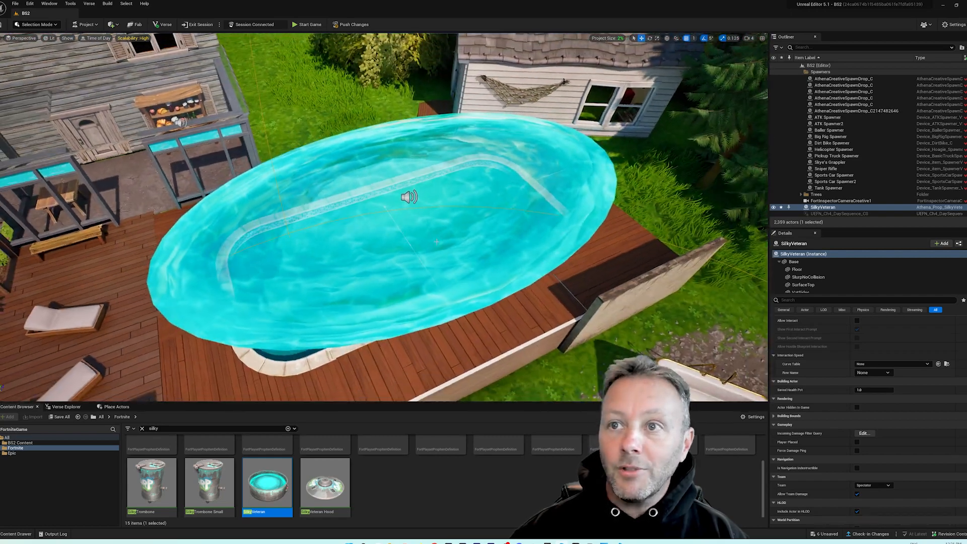
click(436, 242)
right_drag(437, 242, 423, 234)
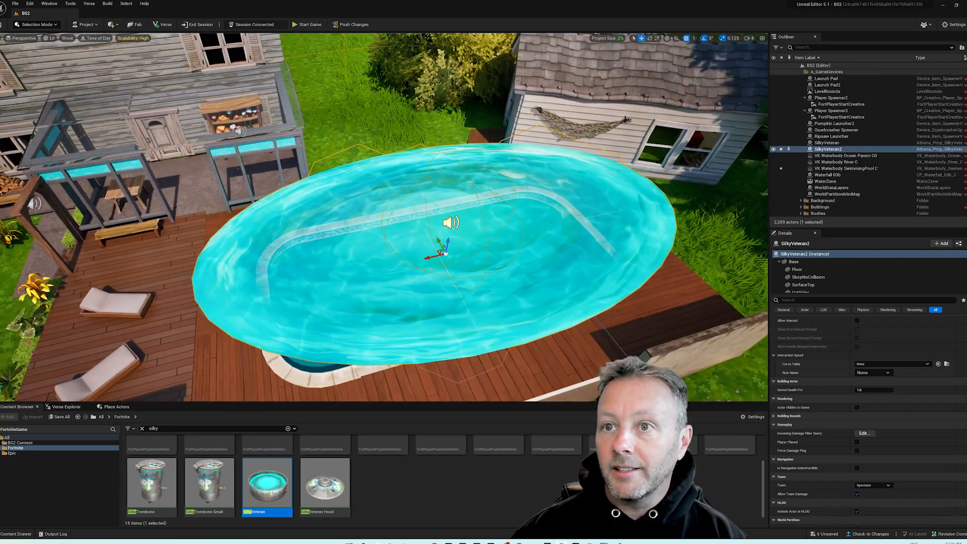
key(r)
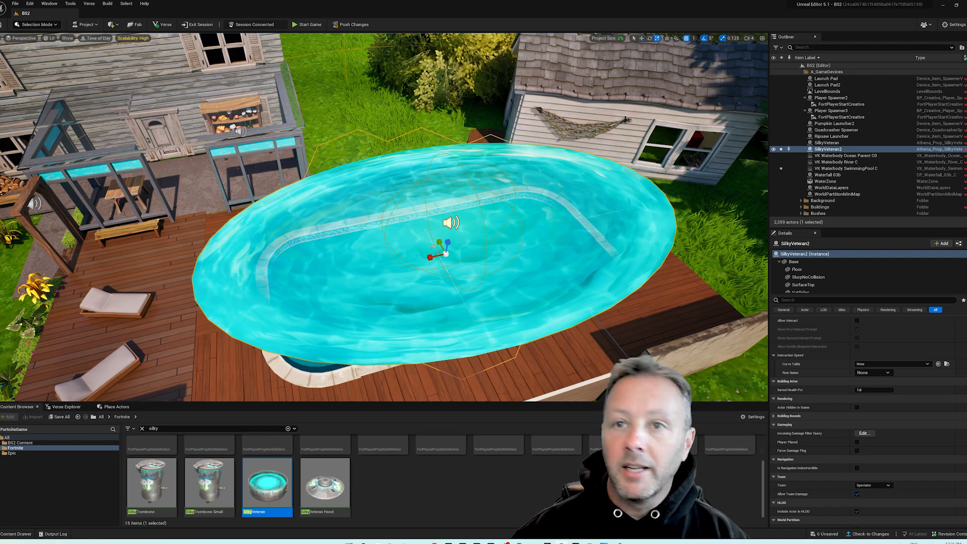
drag(429, 257, 425, 258)
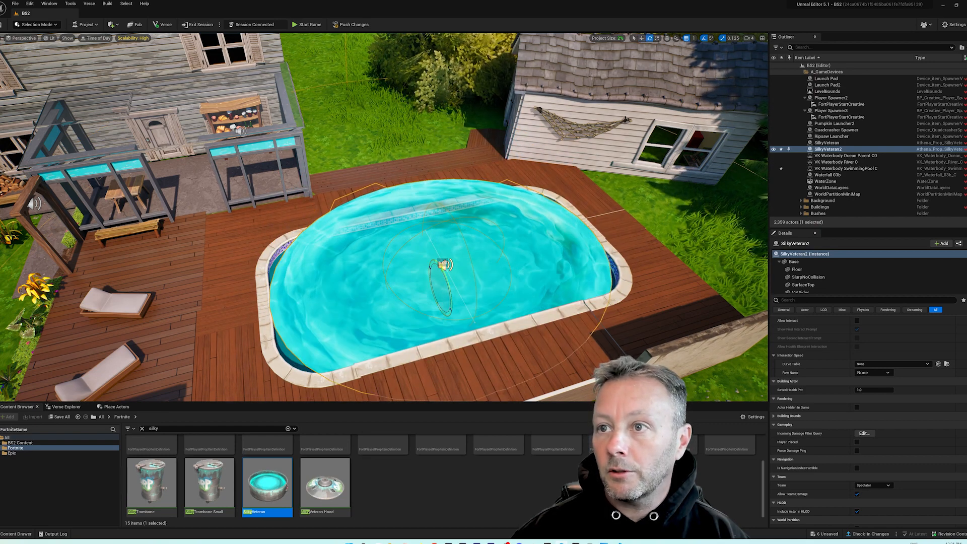
- Adjust the slurp liquid's tilt and height so its surface lies inside the swimming pool
drag(443, 266, 441, 261)
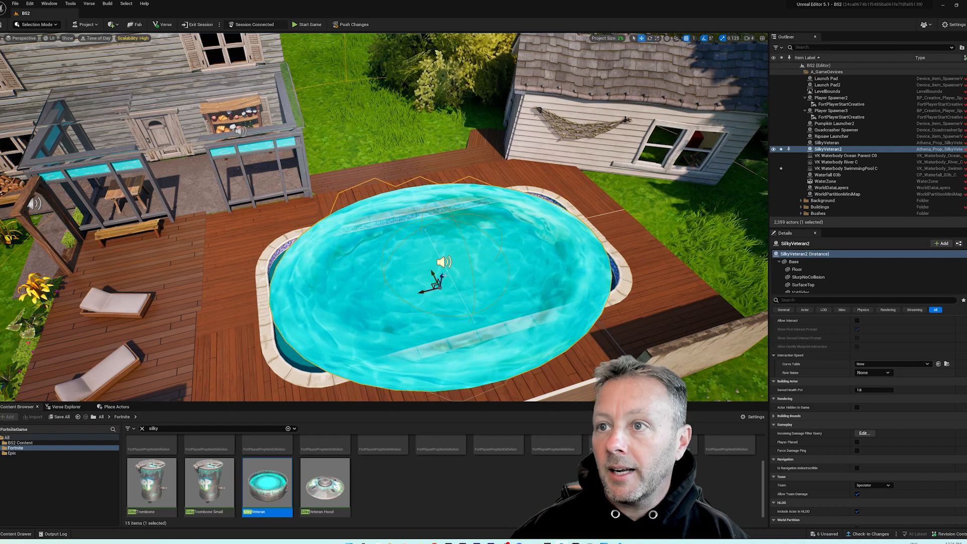
key(ctrl+z)
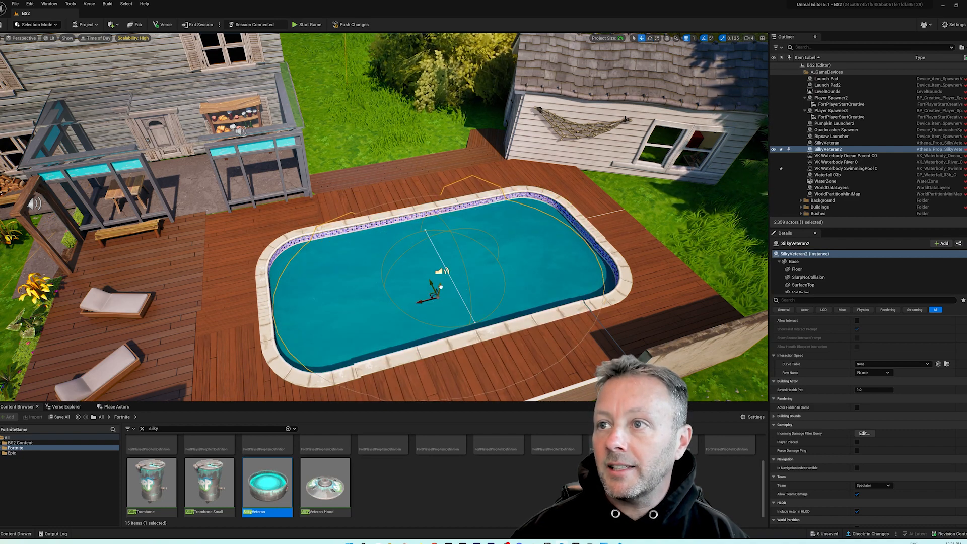
mouse_move(454, 314)
right_down()
mouse_move(454, 304)
mouse_move(456, 332)
mouse_move(450, 302)
right_up()
key(w)
key(s)
key(s)
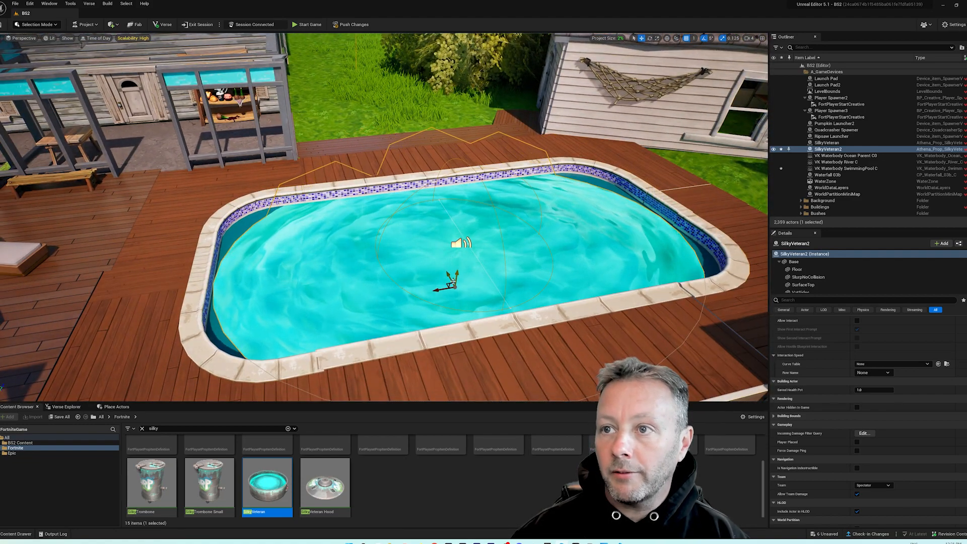
- Scale the slurp liquid up uniformly to reach the pool walls and adjust its height below the stone rim
key(r)
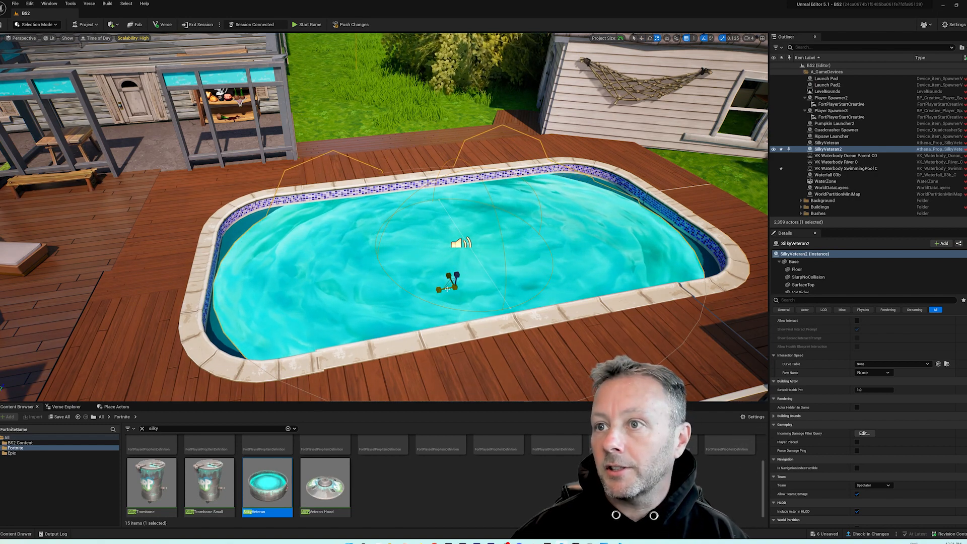
drag(455, 287, 466, 280)
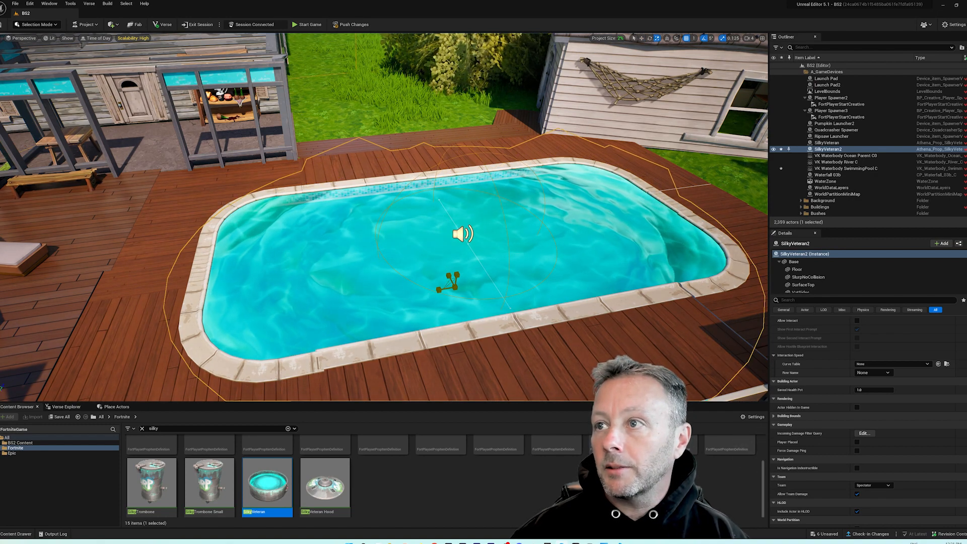
key(w)
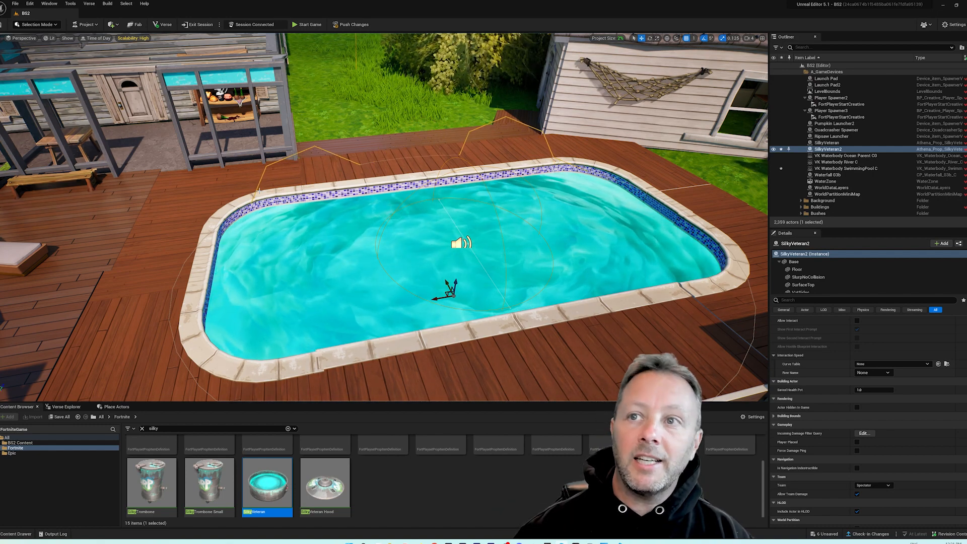
mouse_move(457, 283)
mouse_down()
mouse_move(460, 266)
mouse_move(463, 278)
mouse_up()
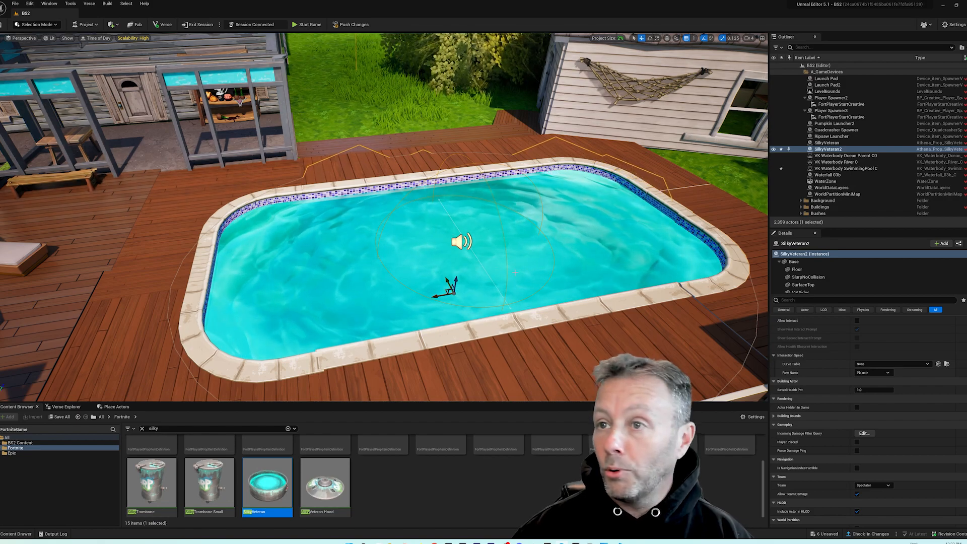
- Select the existing campfire device by the camping chairs and search the Fortnite content for campfire
right_drag(507, 270, 745, 258)
key(w)
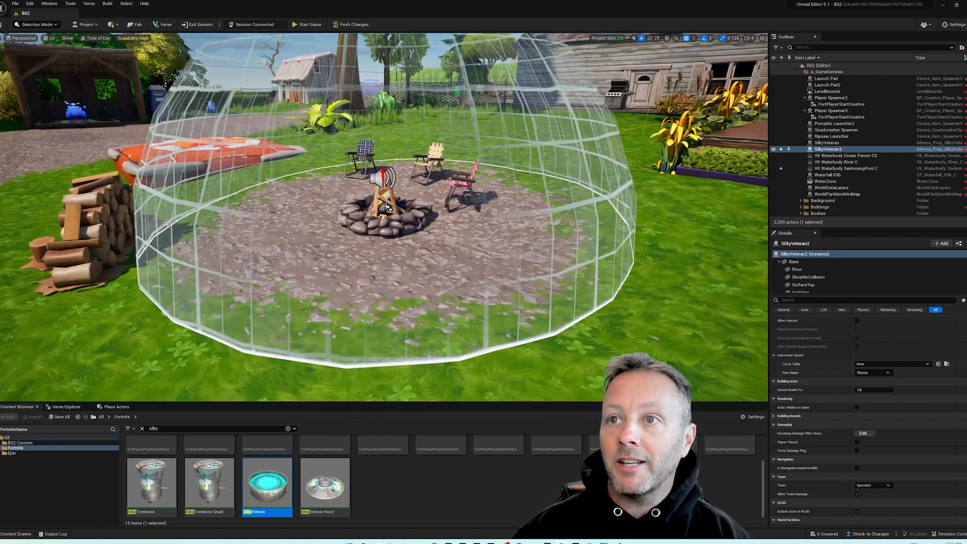
click(389, 208)
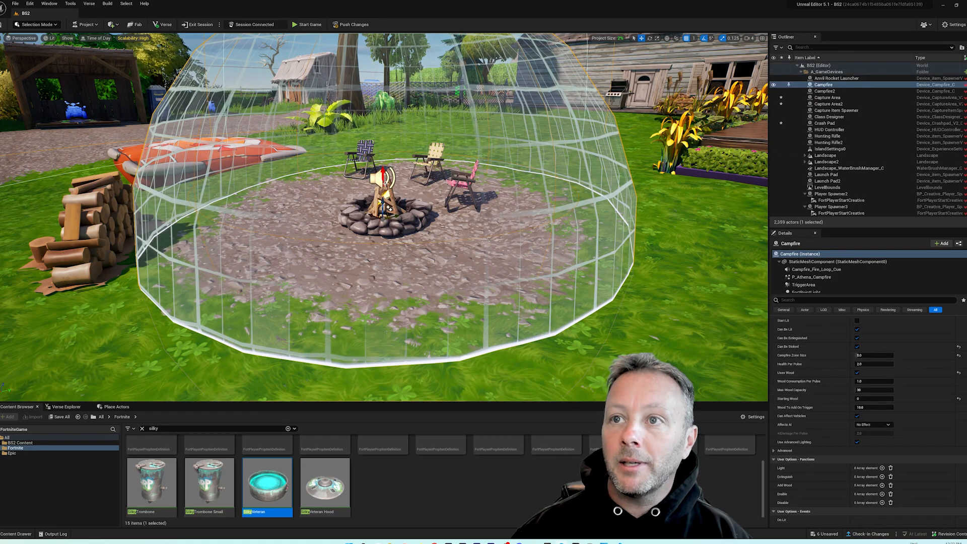
right_drag(389, 208, 422, 209)
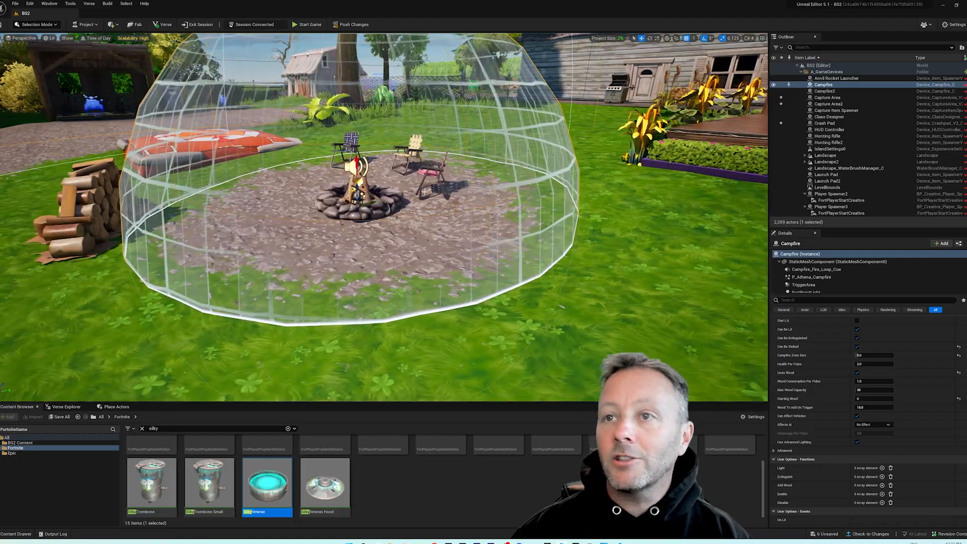
click(168, 427)
key(ctrl+a)
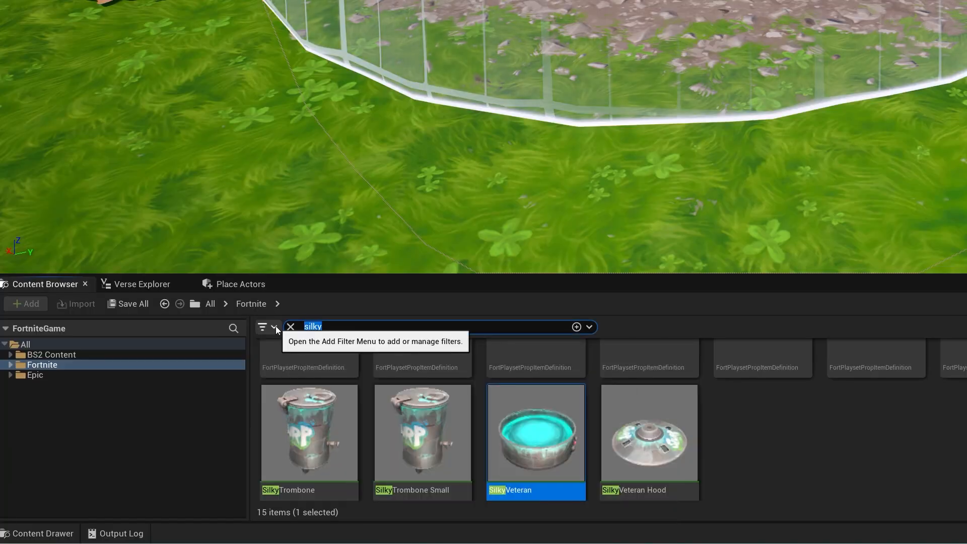
text(camp)
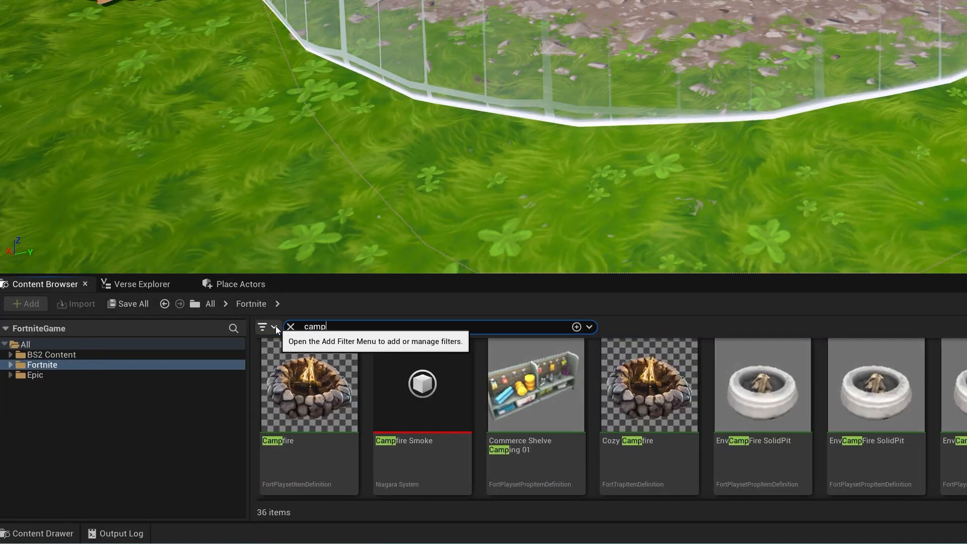
text(fire)
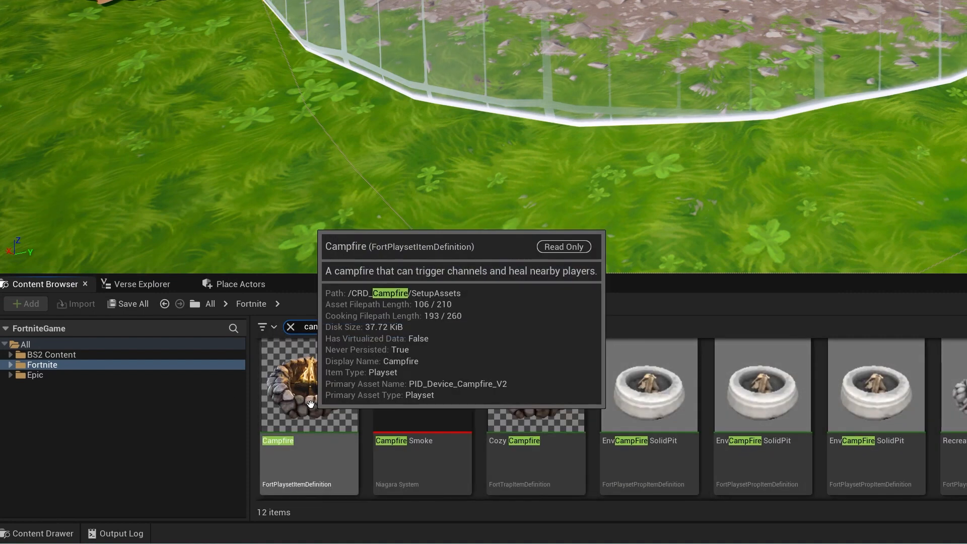
- Place a new Campfire device on the grass between the existing campfire and the lawn's slurp liquid
click(311, 403)
drag(352, 391, 576, 298)
key(s)
right_drag(576, 298, 576, 299)
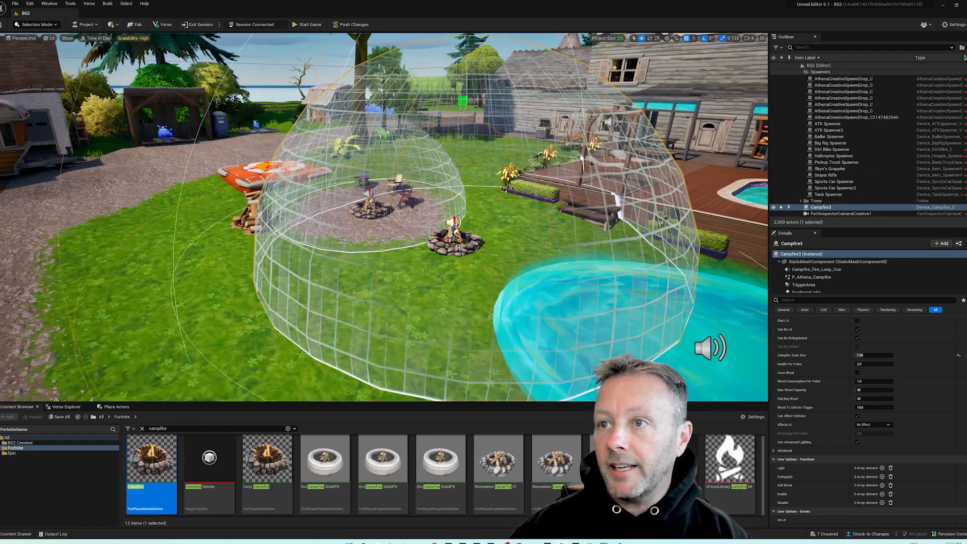
- Delete the SilkyVeteran slurp liquid prop from the lawn
click(654, 316)
click(715, 338)
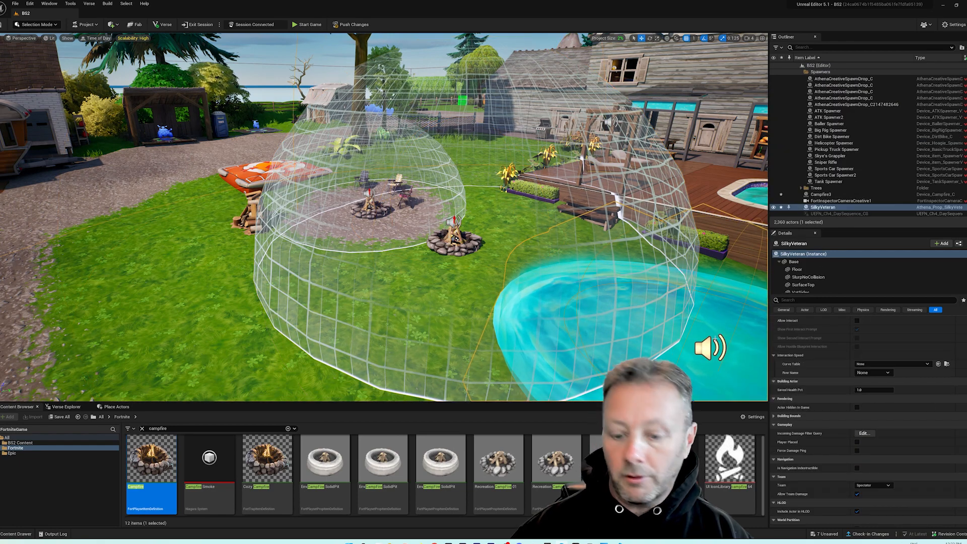
key(Delete)
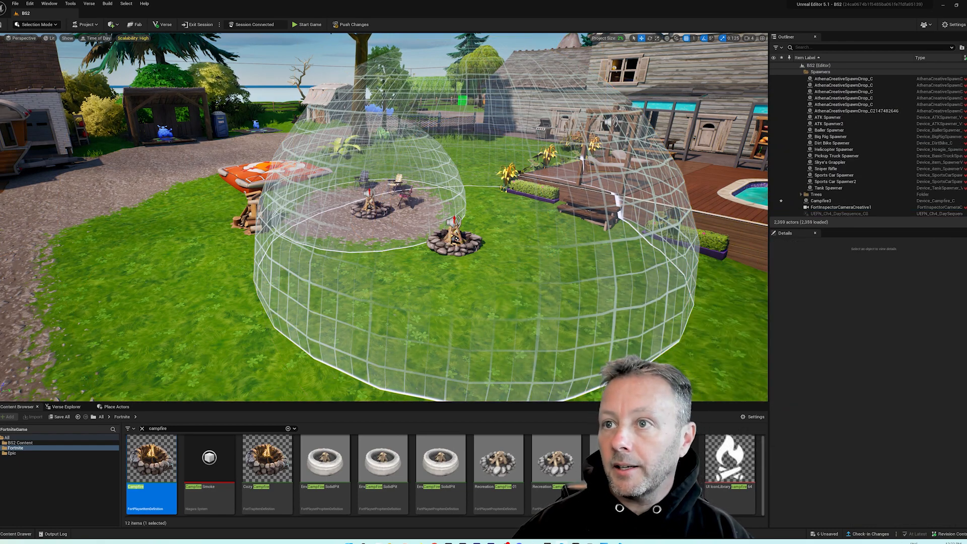
- Move the newly placed campfire across the lawn, away from the existing campfire by the camping chairs
click(455, 236)
drag(443, 242, 540, 270)
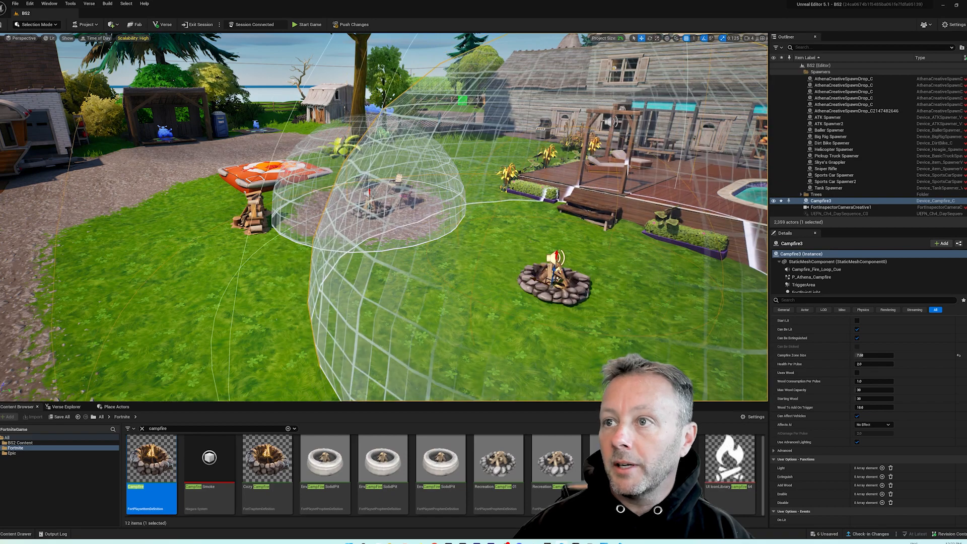
key(s)
right_drag(541, 270, 604, 271)
key(w)
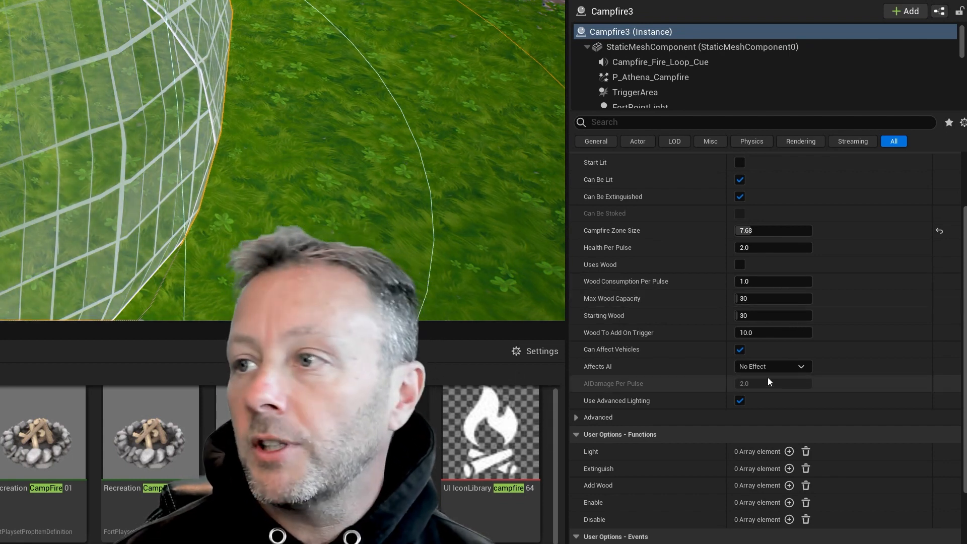
- Set the new campfire's Campfire Zone Size to 2.5, then enlarge it to about 3.6
click(785, 230)
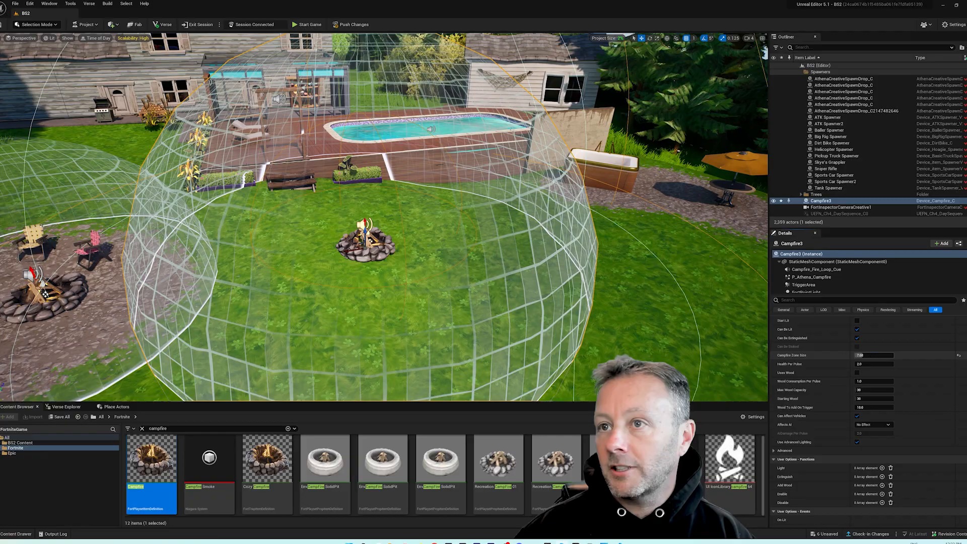
text(2.5)
key(Return)
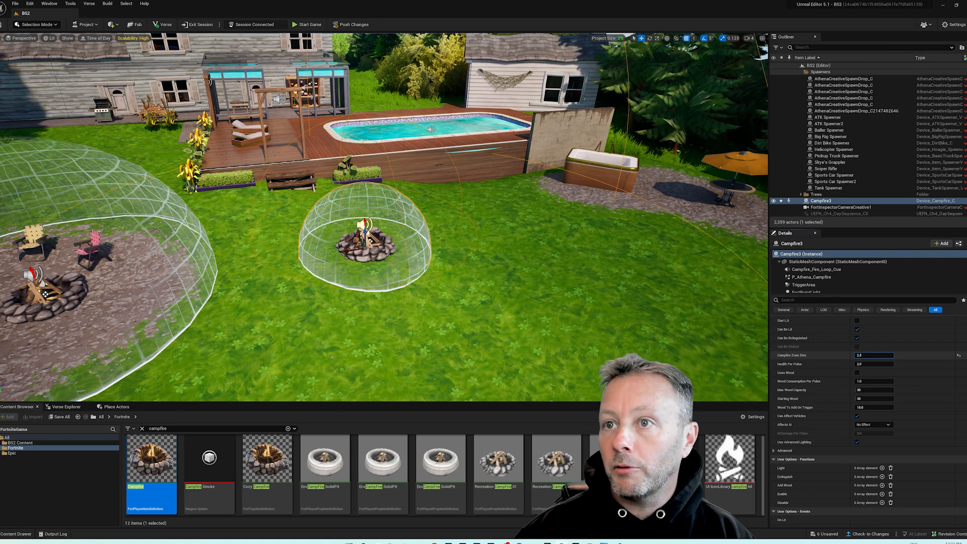
drag(874, 355, 887, 356)
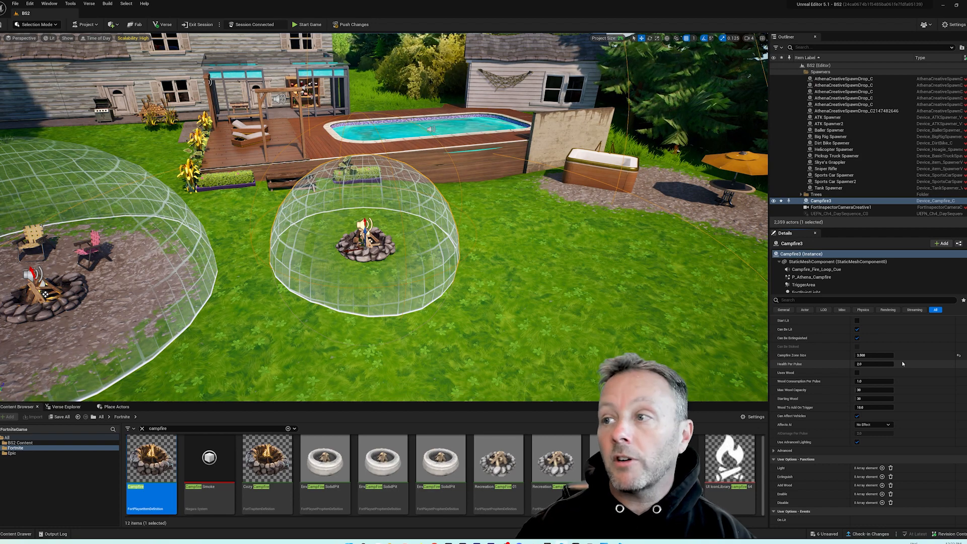
- Expand the new campfire's advanced user options and show the available Interacting Team choices
scroll(937, 375, up, 3)
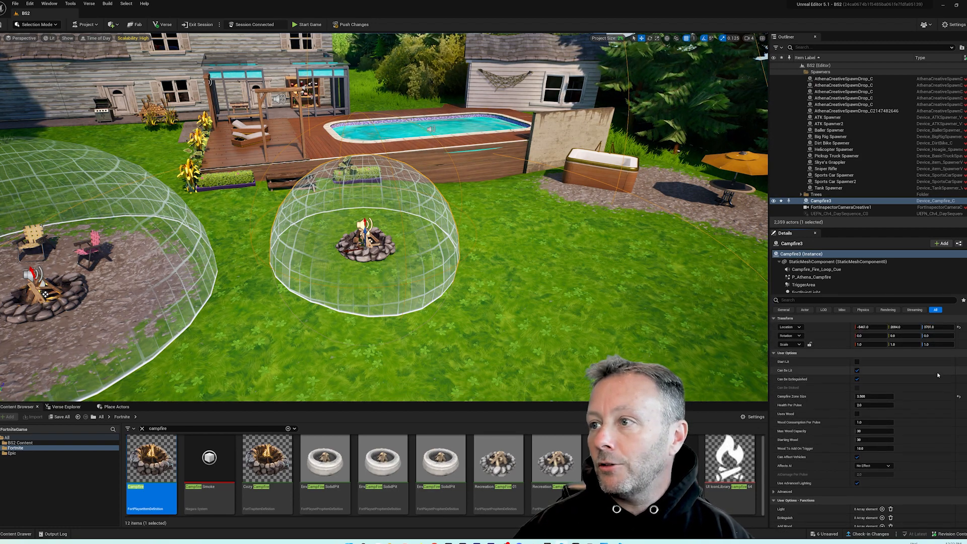
scroll(937, 375, down, 4)
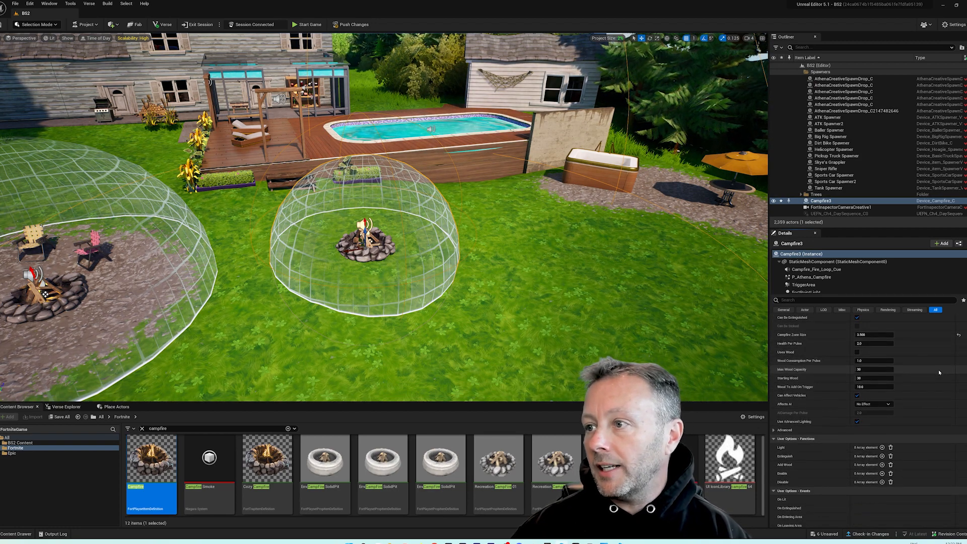
click(778, 430)
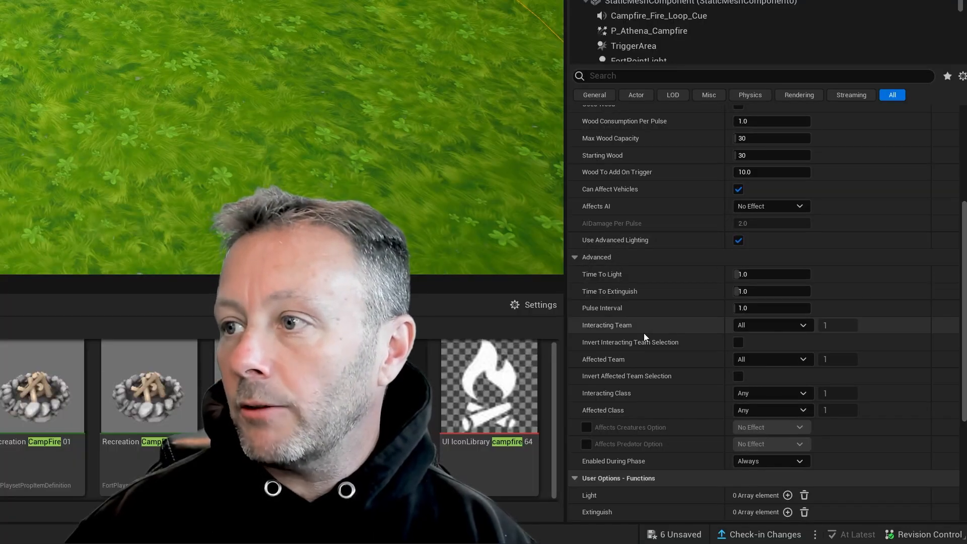
click(769, 324)
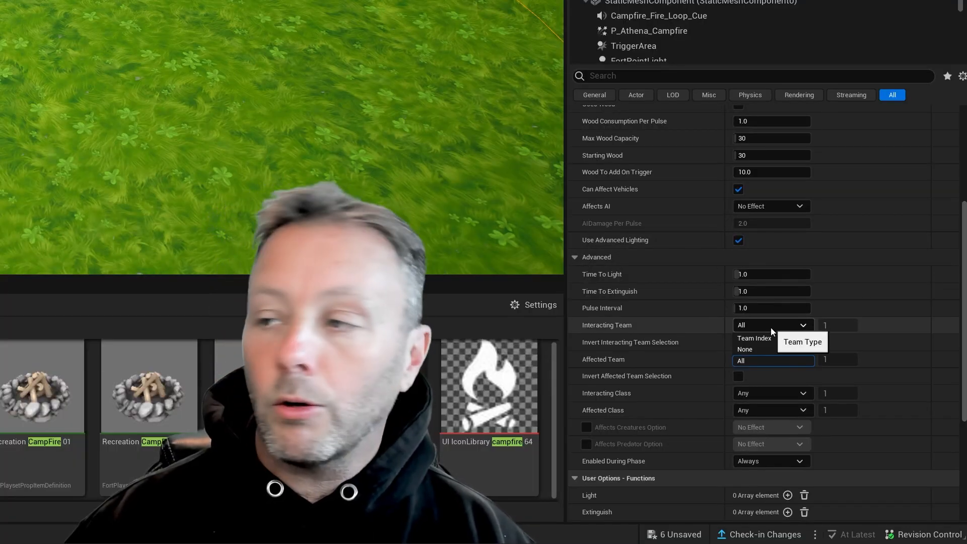